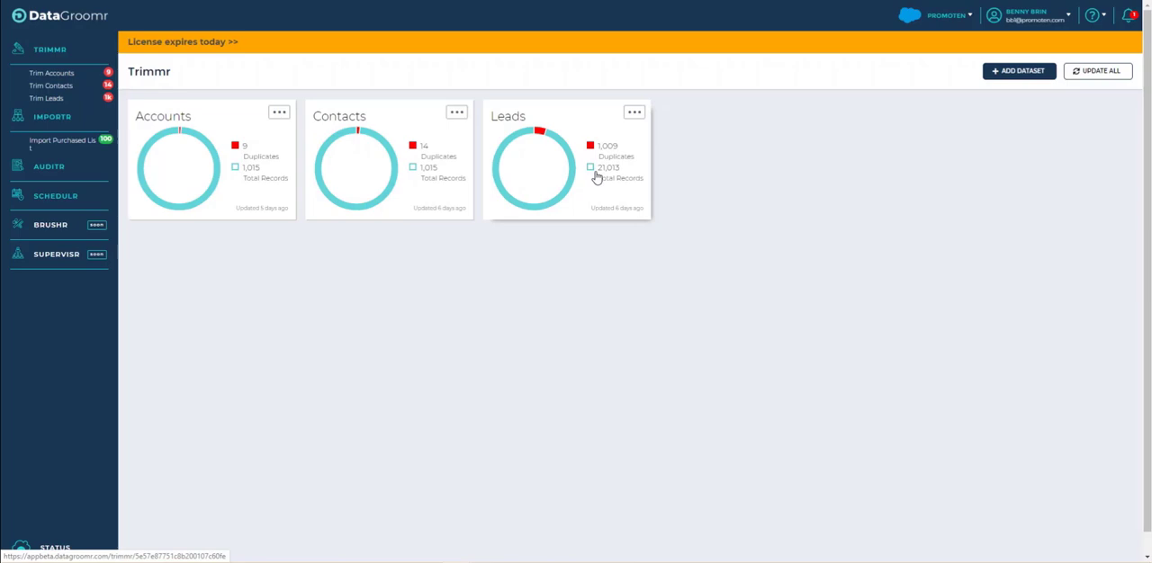
- Examine the Leads dataset's configuration, including its filter and the fields used for deduping and display, without saving changes
left_click(633, 114)
left_click(647, 131)
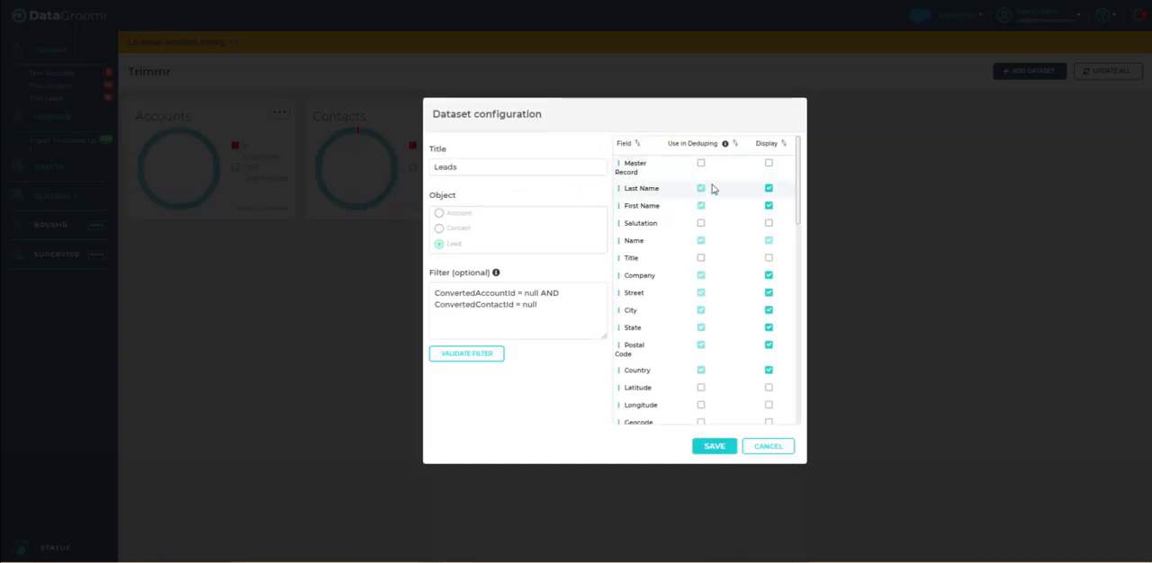
scroll(712, 188, "down", 3)
scroll(711, 188, "down", 5)
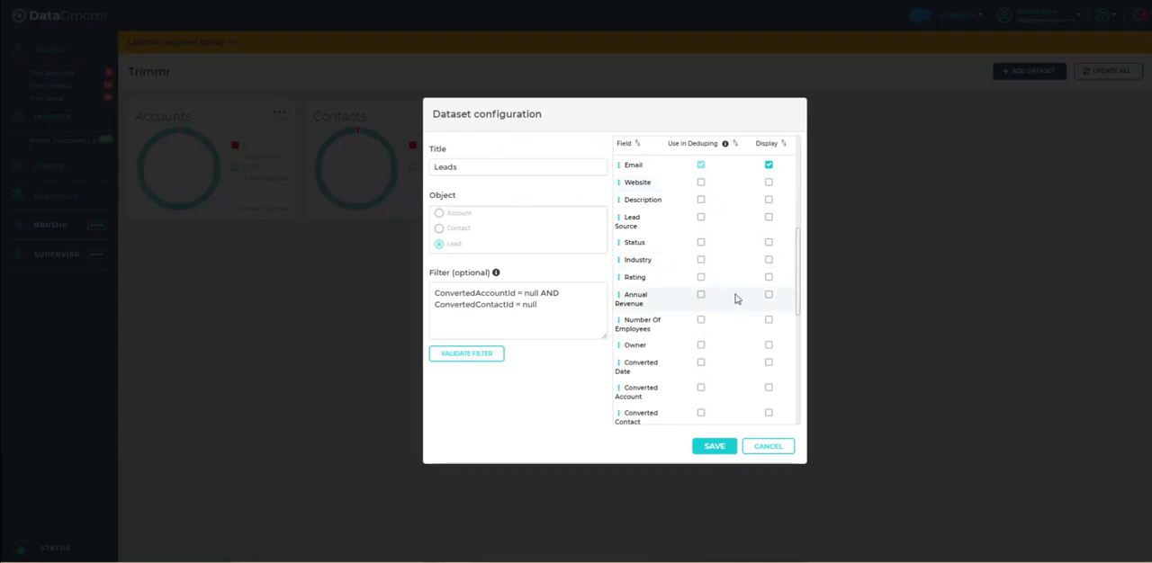
left_click(766, 447)
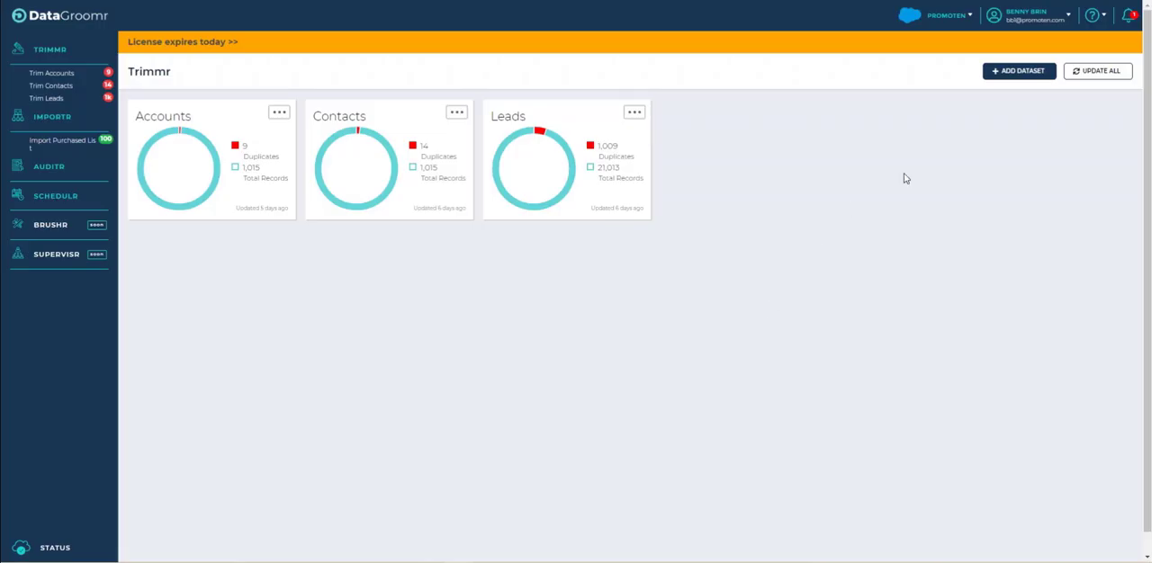
- Start a new dataset titled "Leads from Canada" and choose Lead as its object
left_click(1023, 71)
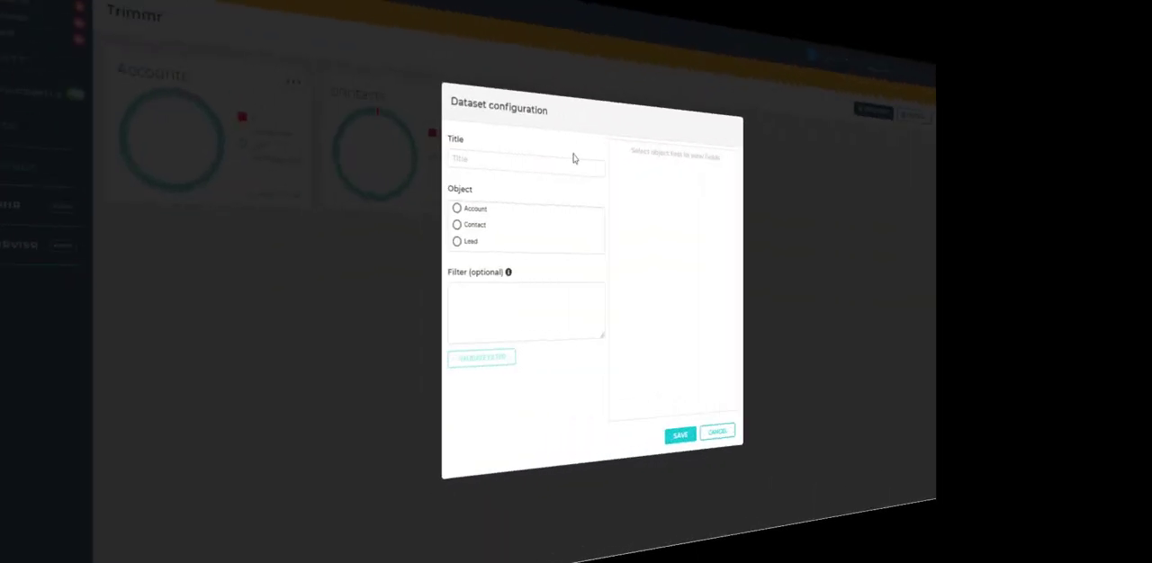
type("Lea")
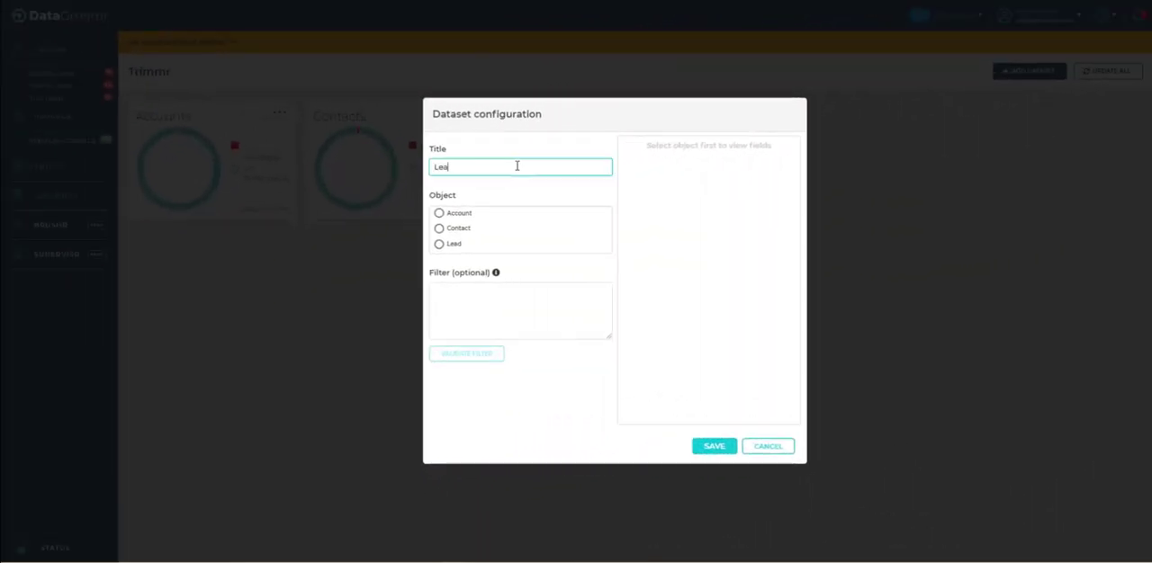
type("ds from Canada")
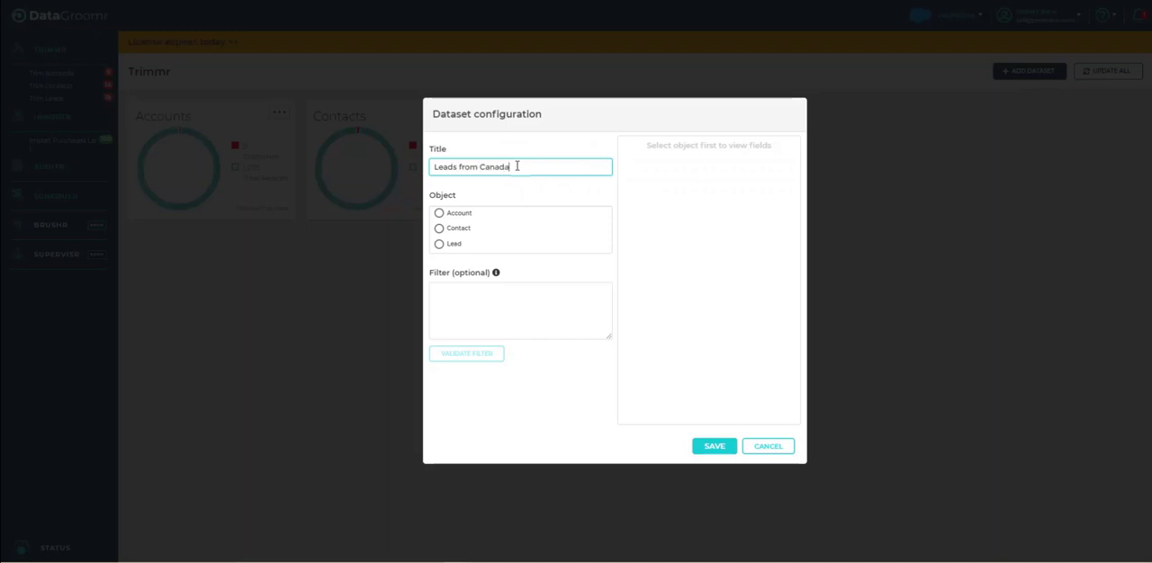
left_click(438, 245)
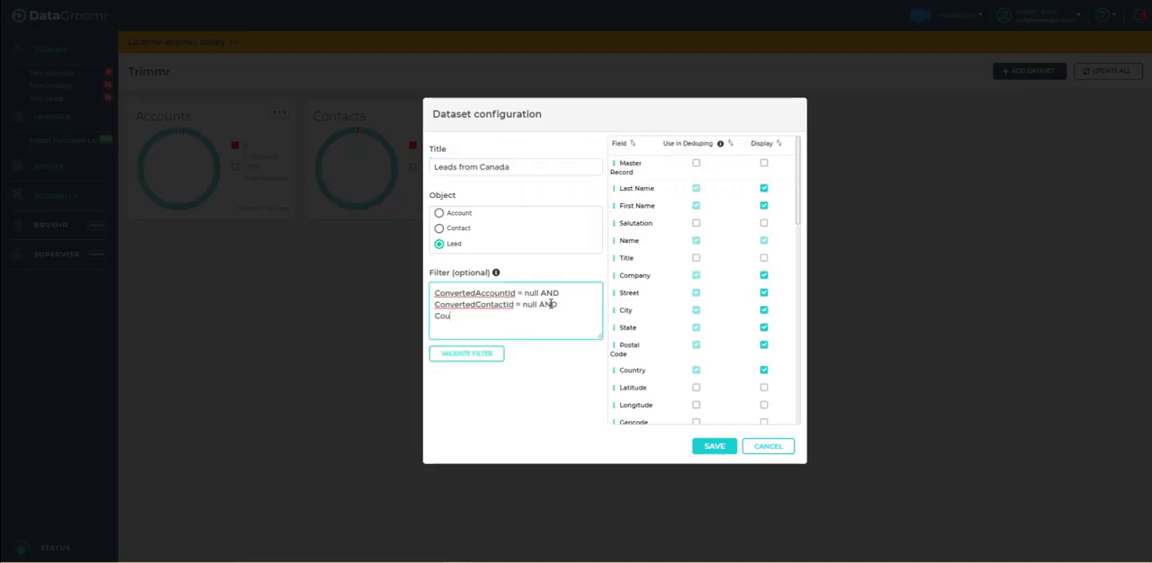
- Extend the dataset's filter with the condition Country = 'Canada', validate the filter, and save the dataset
type("ntry = 'Canada")
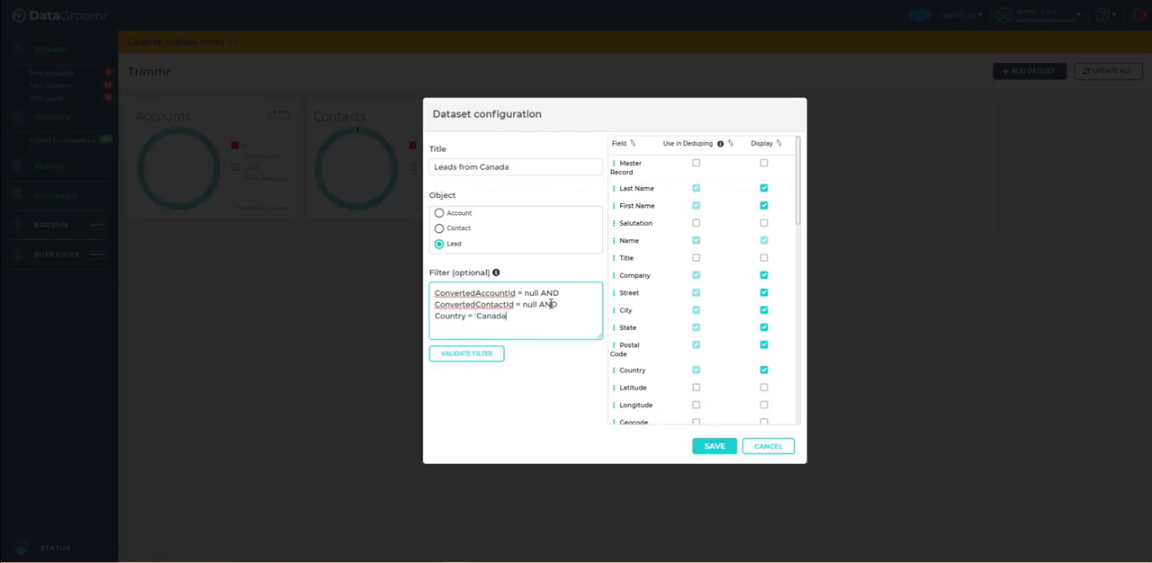
left_click(466, 353)
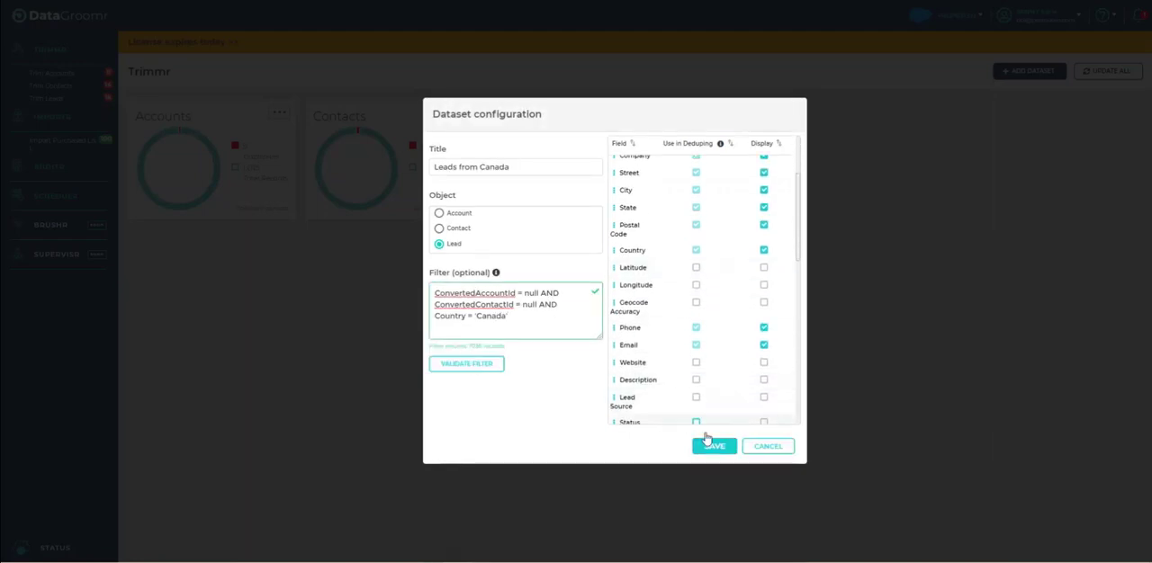
left_click(712, 447)
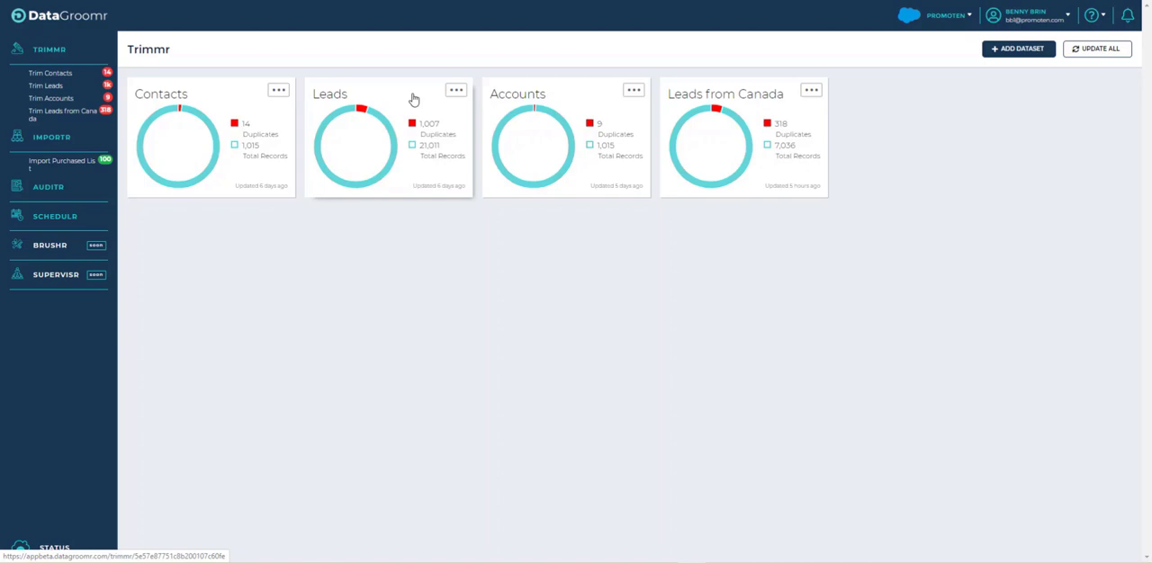
- Go to page 100 of the matched groups in the Leads dataset and bring up matched group #998 for review
left_click(413, 99)
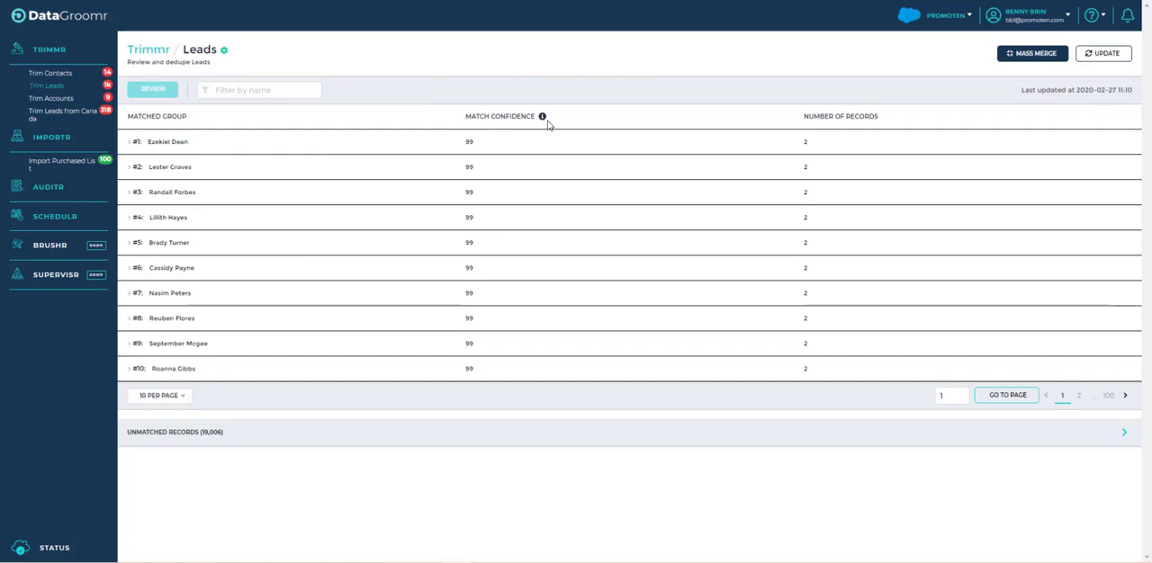
mouse_move(547, 121)
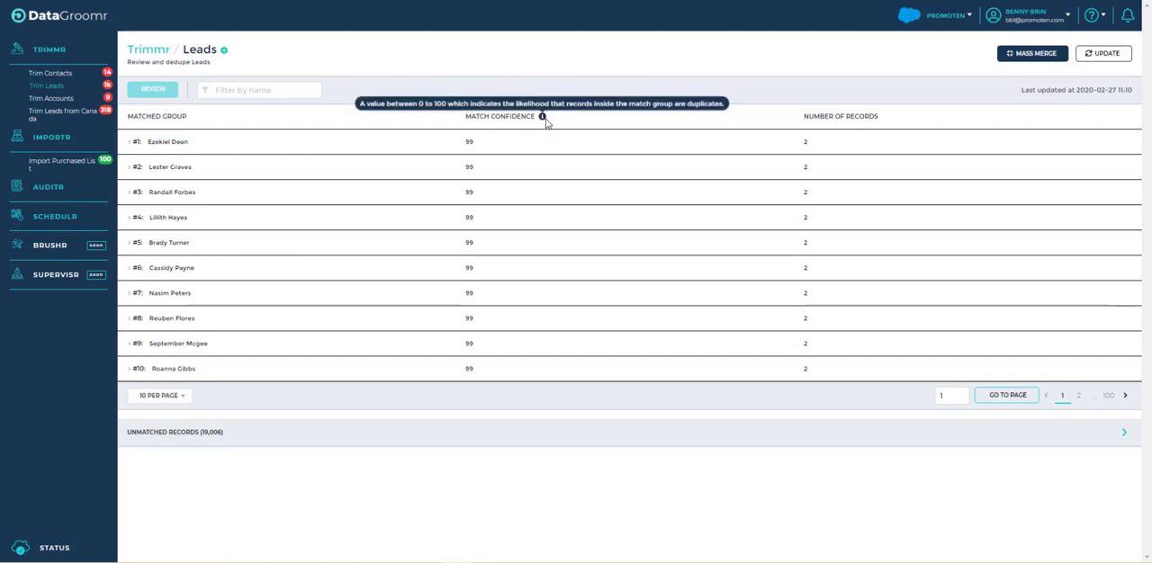
left_click(1108, 396)
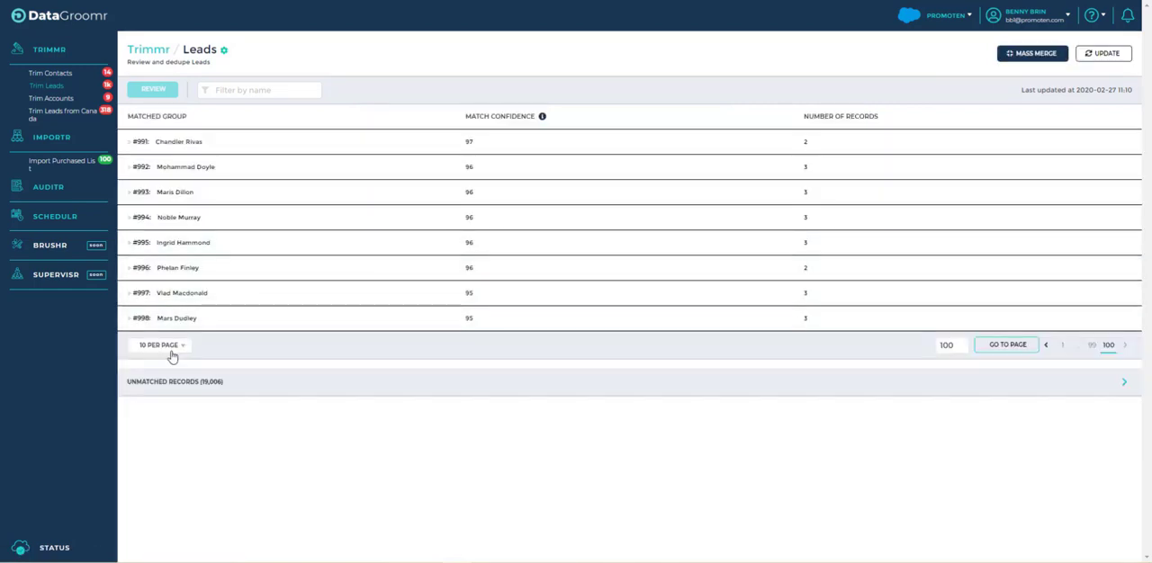
left_click(129, 322)
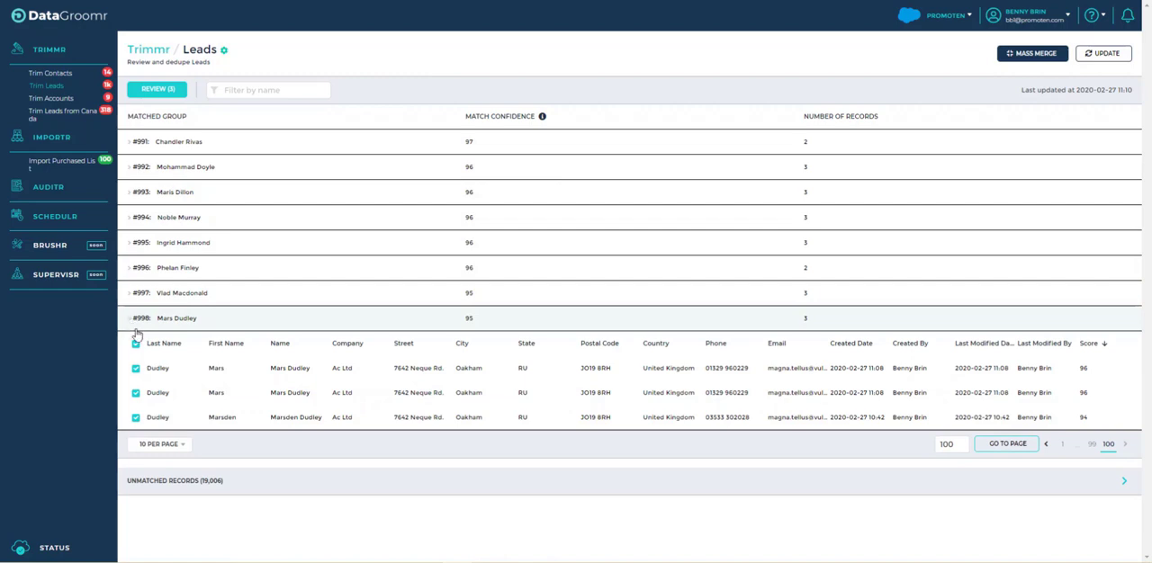
left_click(157, 89)
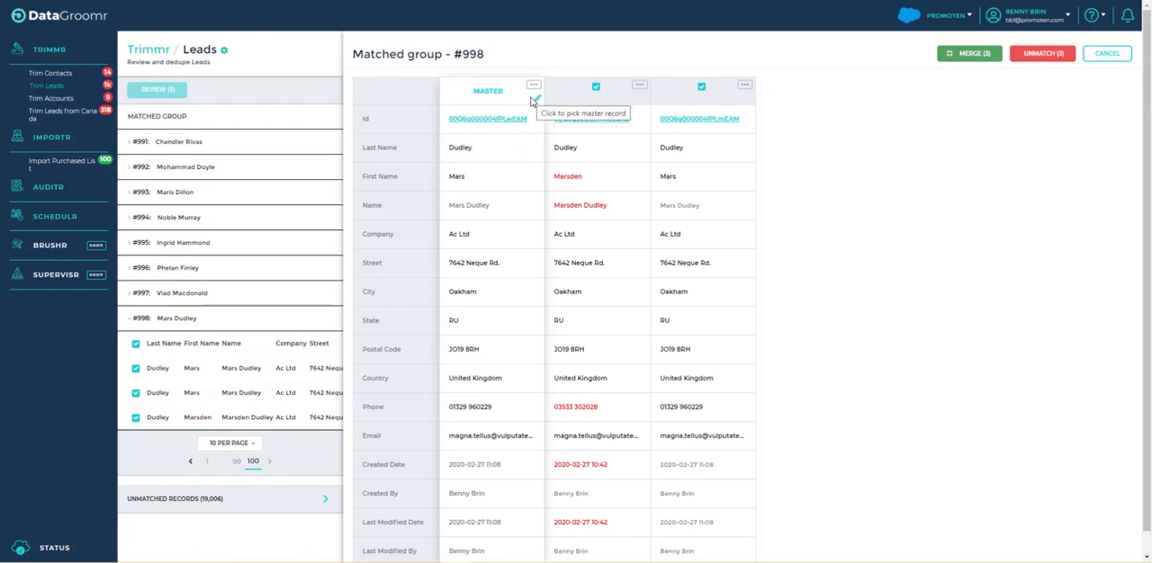
- Make the second record in group #998 the master and copy the adjacent duplicate's phone number into it
mouse_move(538, 103)
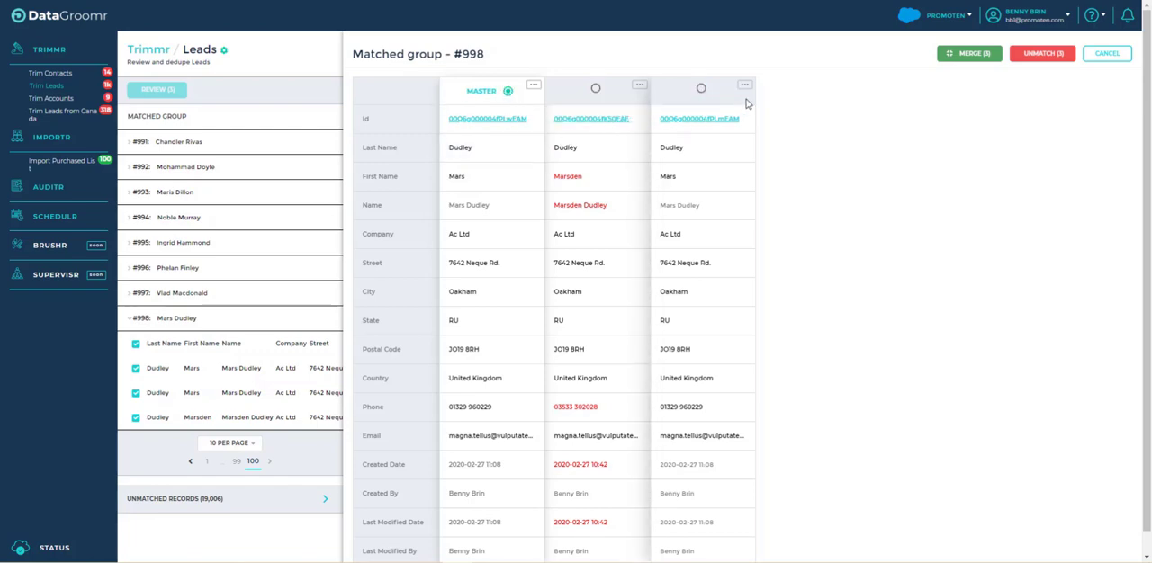
left_click(595, 88)
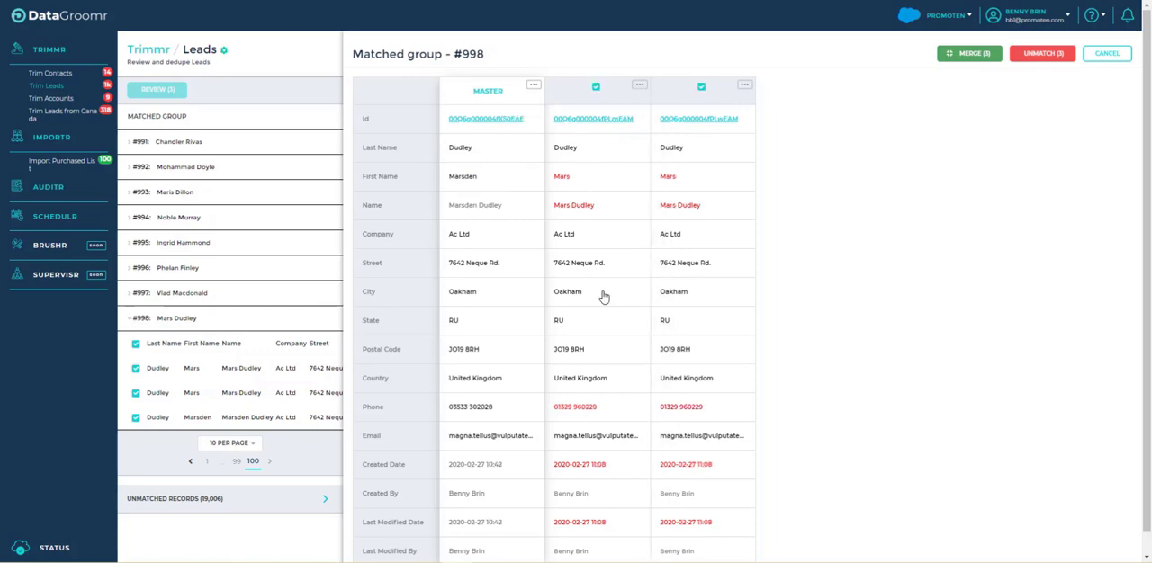
left_click(613, 409)
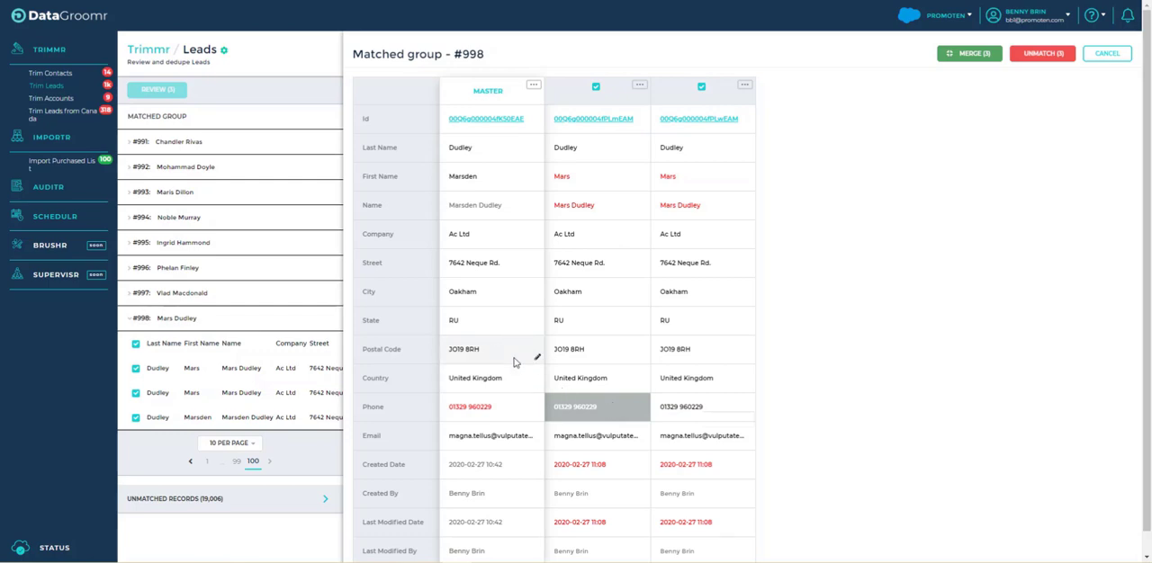
- Replace the ending of the master record's street with "Drive" and merge the group's three records
left_click(512, 268)
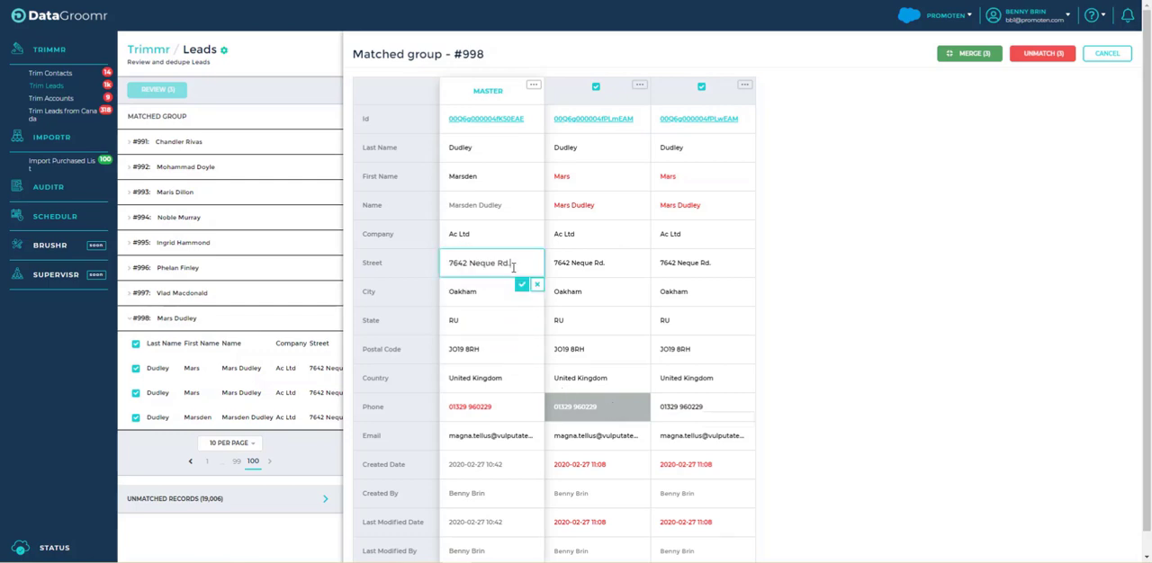
left_click_drag(514, 263, 497, 263)
type("Drive")
left_click(521, 285)
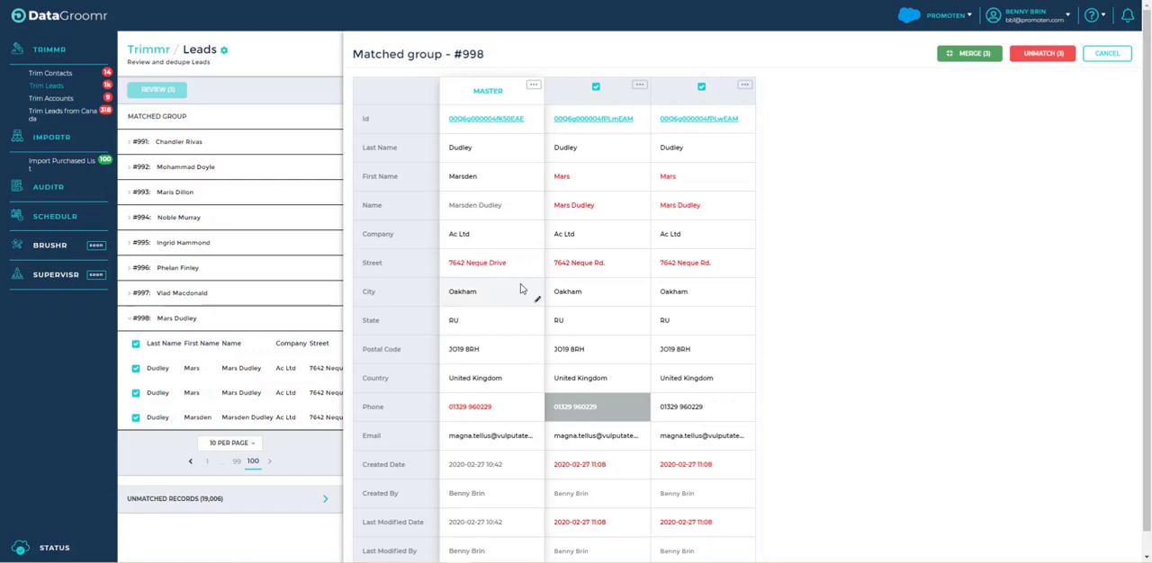
left_click(965, 55)
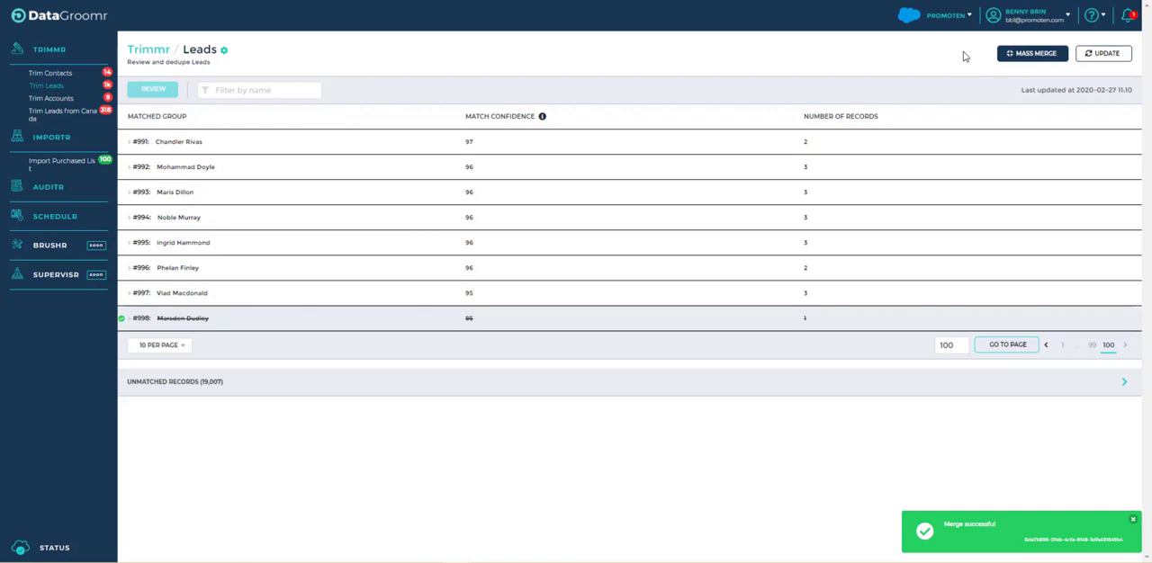
- Mass merge the Leads duplicates with the confidence set to 90 and Most Relevant as the master record
left_click(1026, 55)
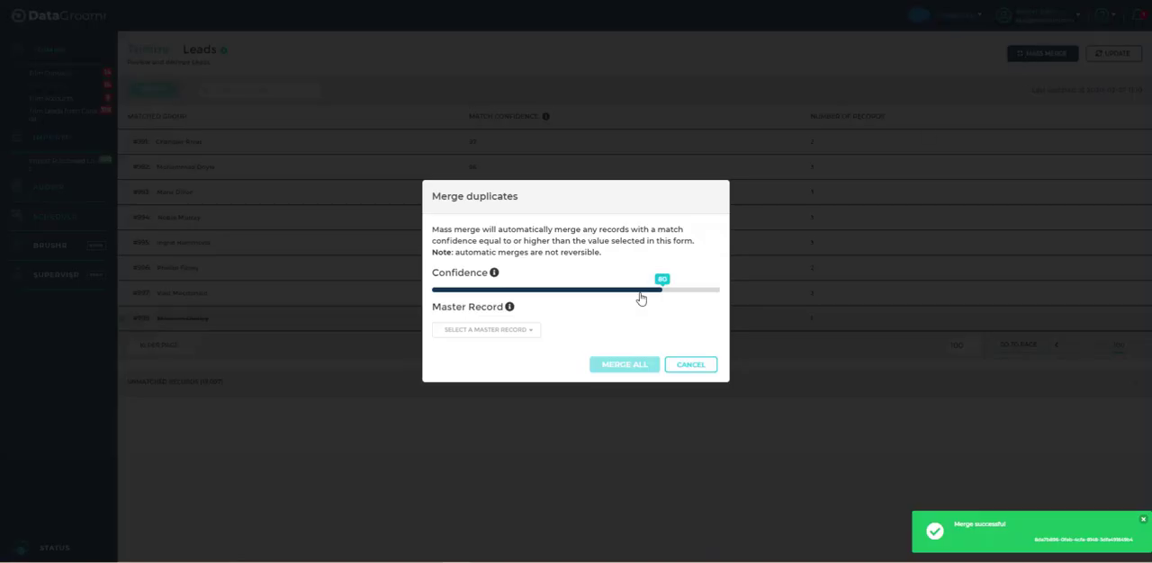
left_click_drag(663, 289, 690, 290)
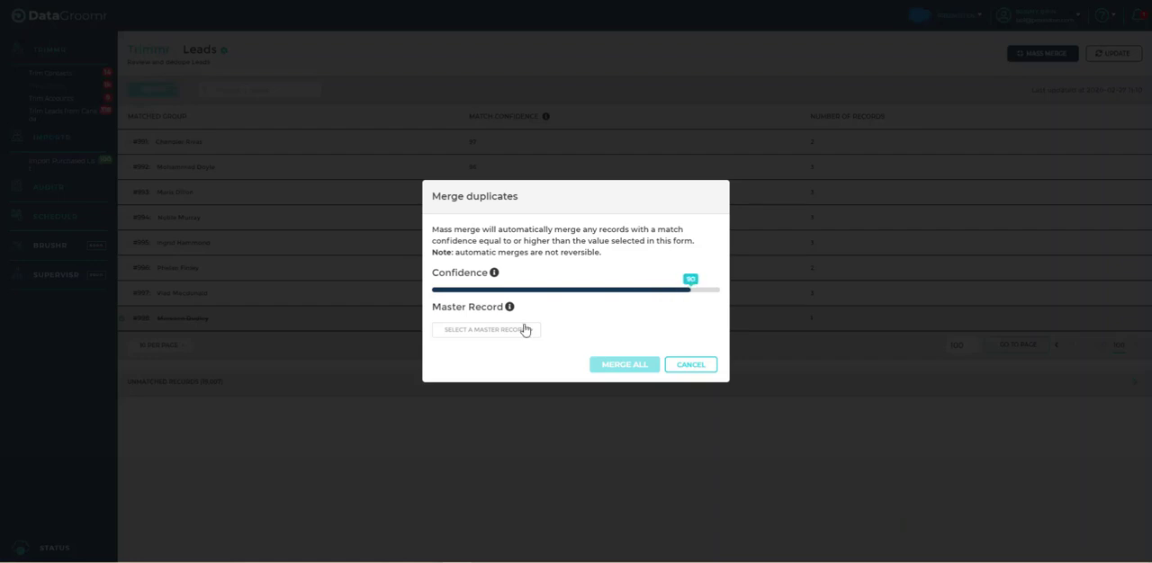
left_click(497, 331)
left_click(477, 352)
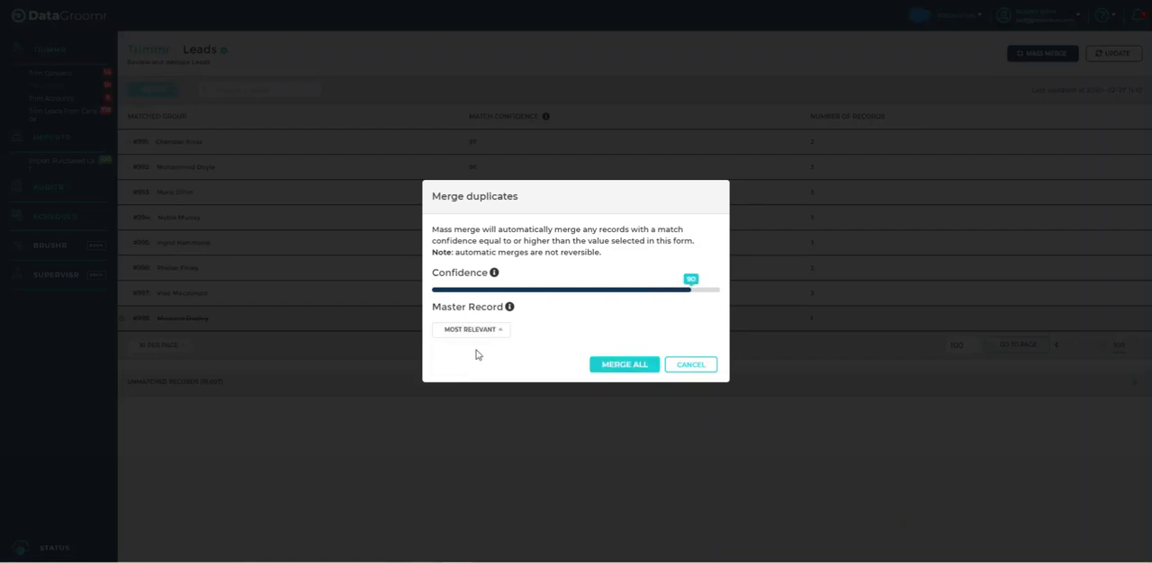
left_click(603, 364)
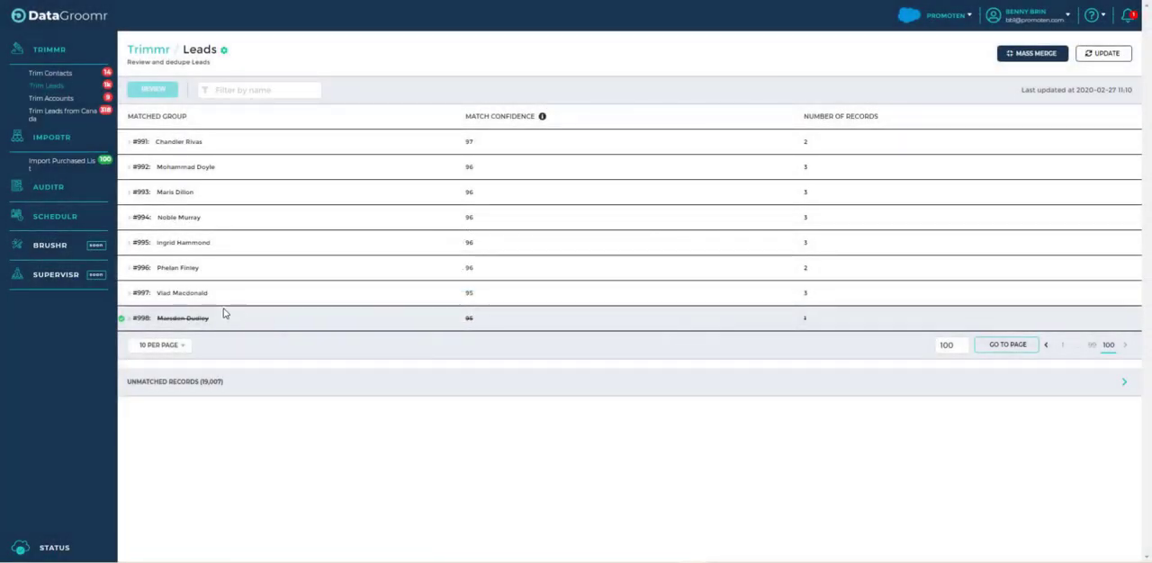
- Bring up matched group #997 for review and show the available actions for its third record
left_click(132, 297)
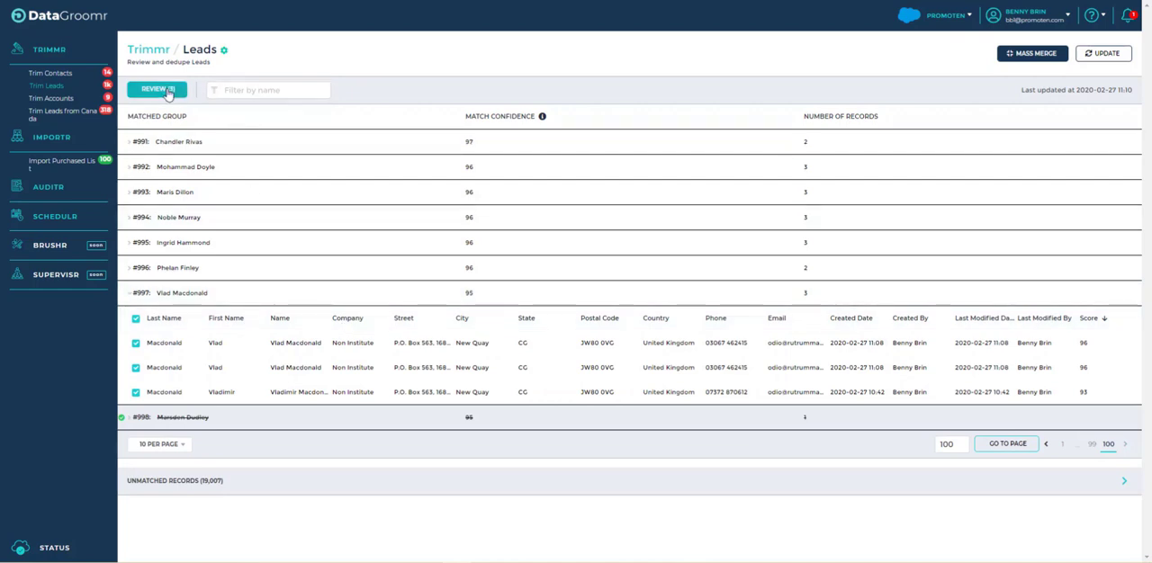
left_click(158, 90)
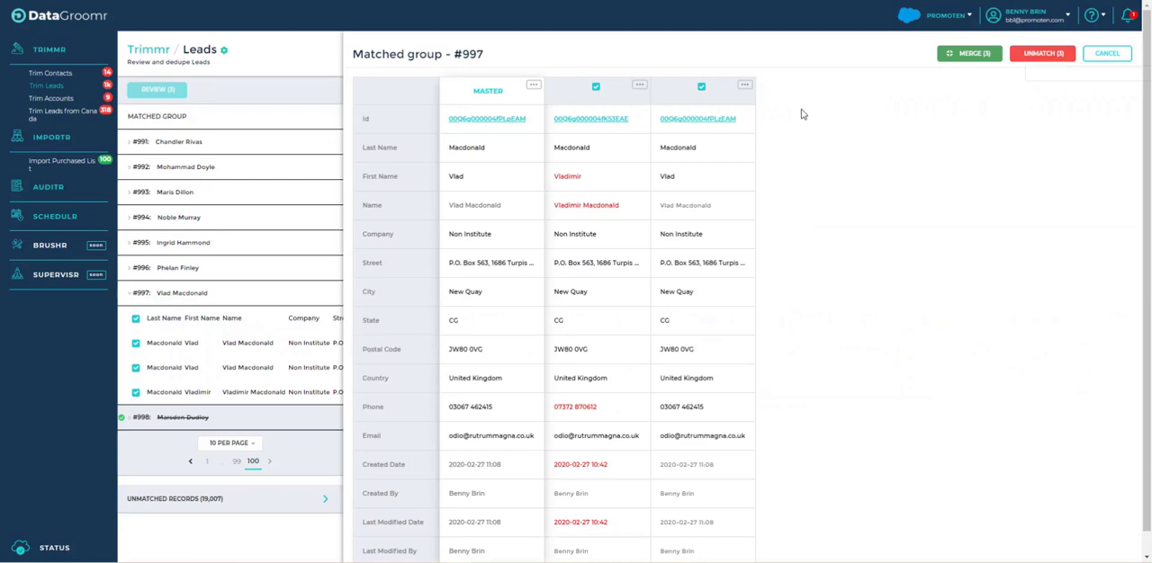
left_click(746, 88)
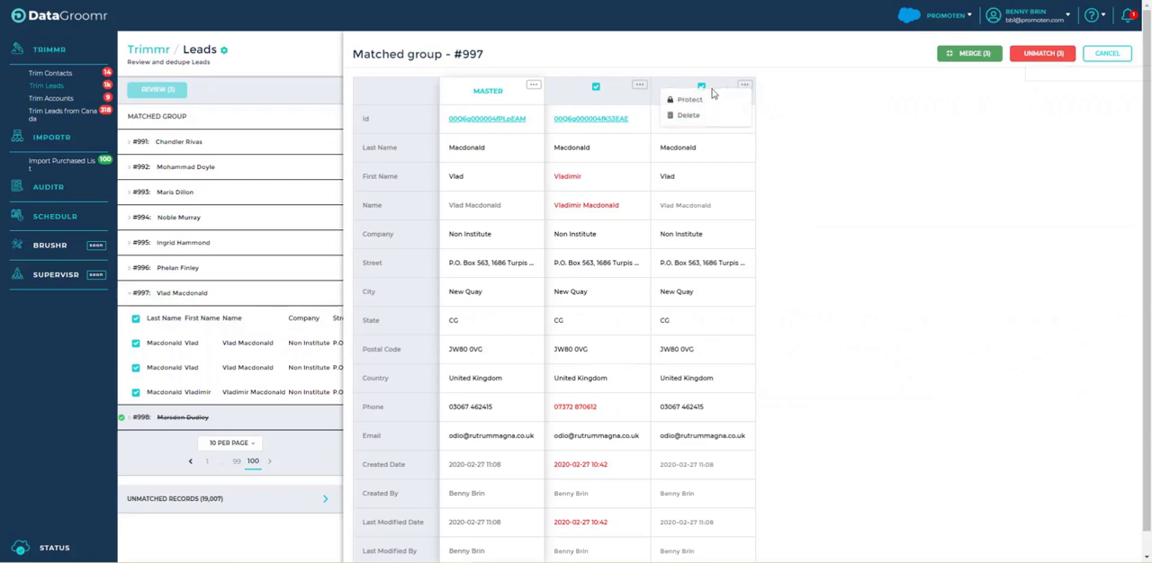